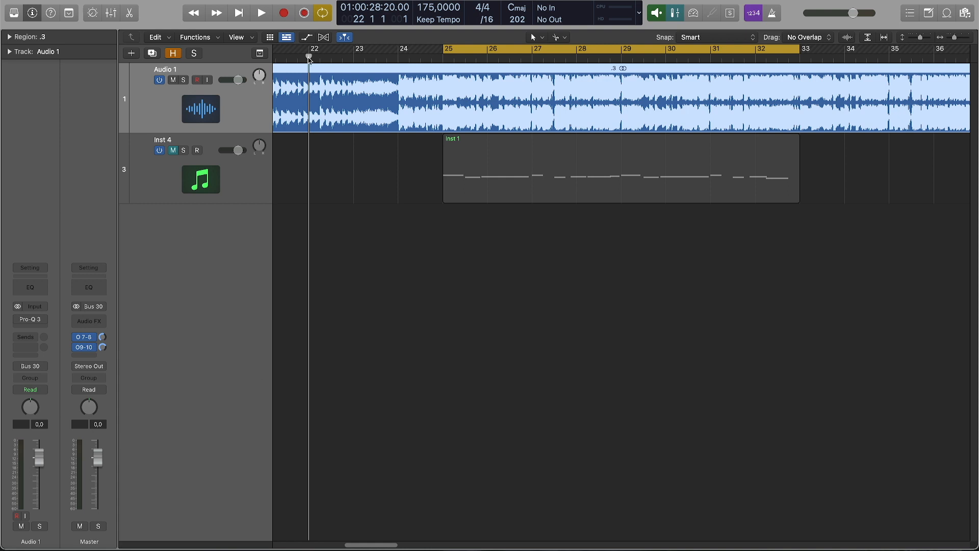
Step: Play back the reference audio and the MIDI region to listen to the sound being recreated
key("space")
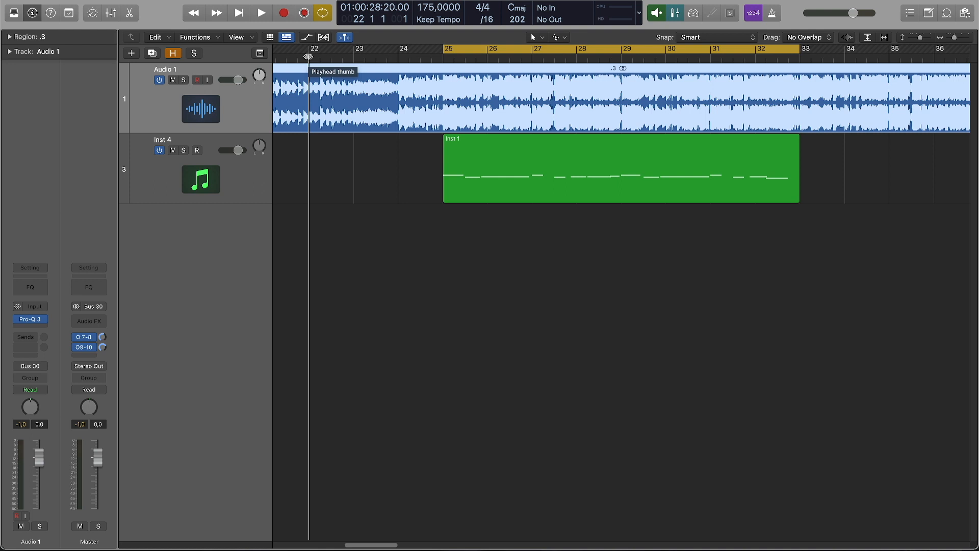
key("space")
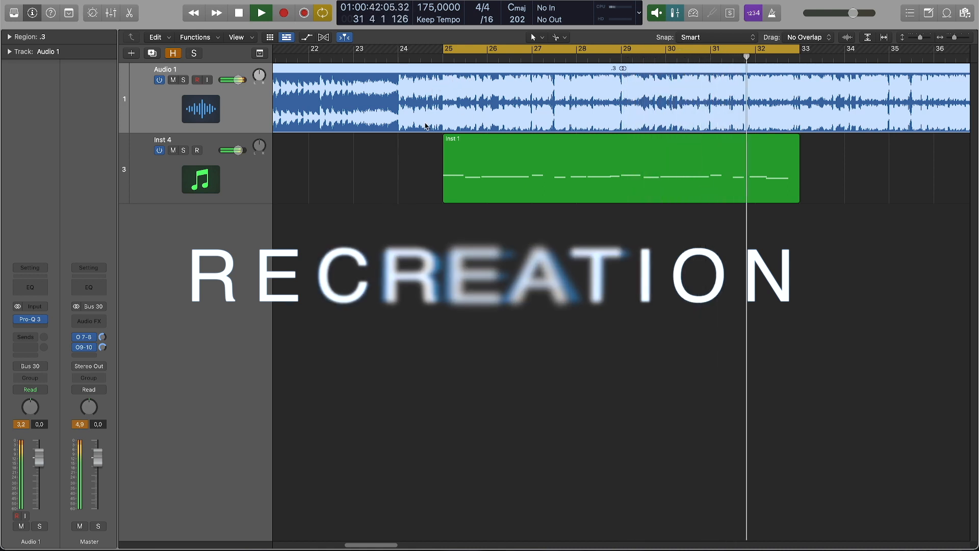
key("space")
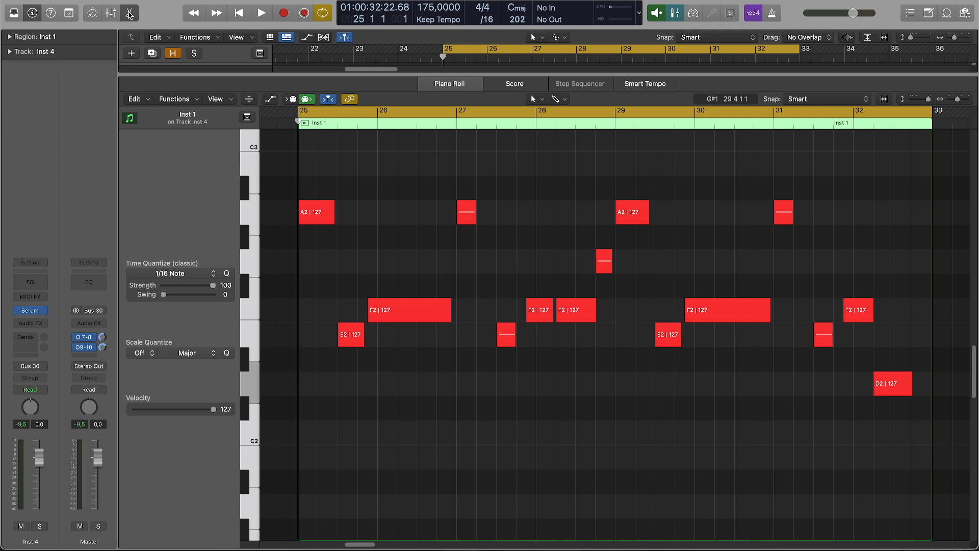
Step: Open the Serum instrument on the Inst 4 track and set oscillator A's octave to -2
left_click(130, 13)
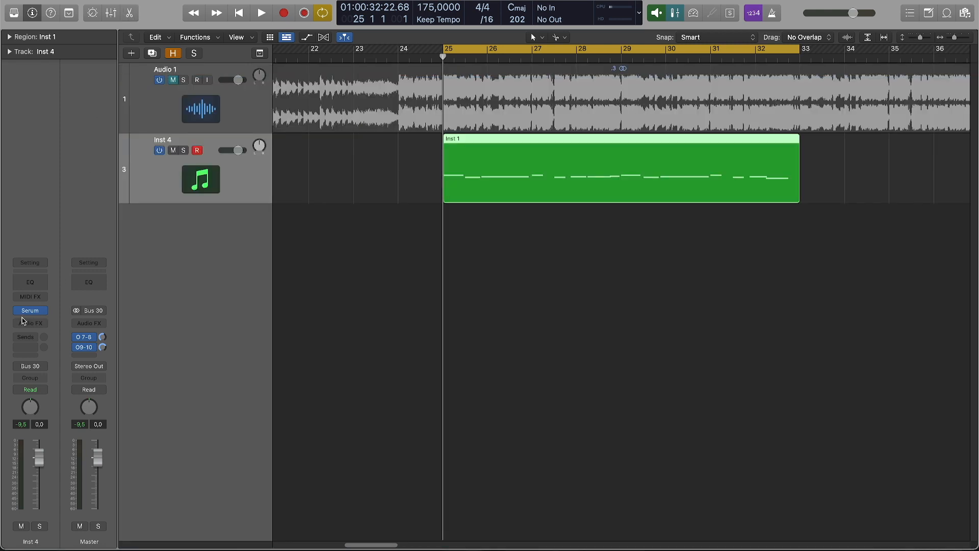
left_click(31, 311)
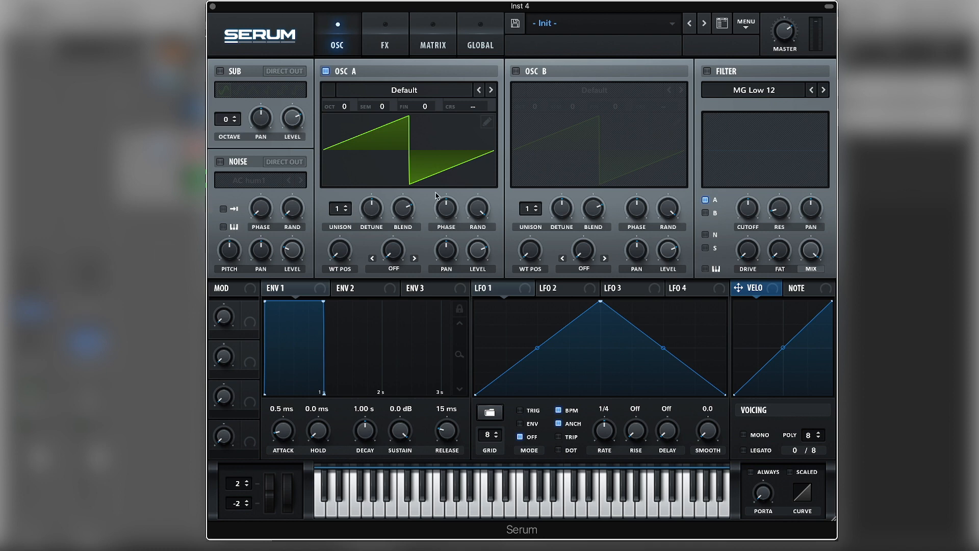
mouse_move(345, 109)
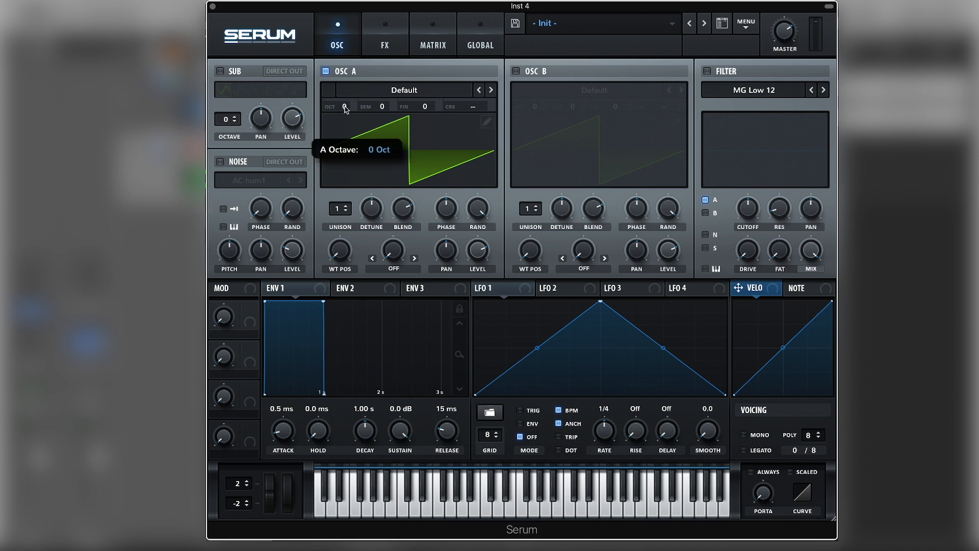
left_click_drag(346, 122, 345, 154)
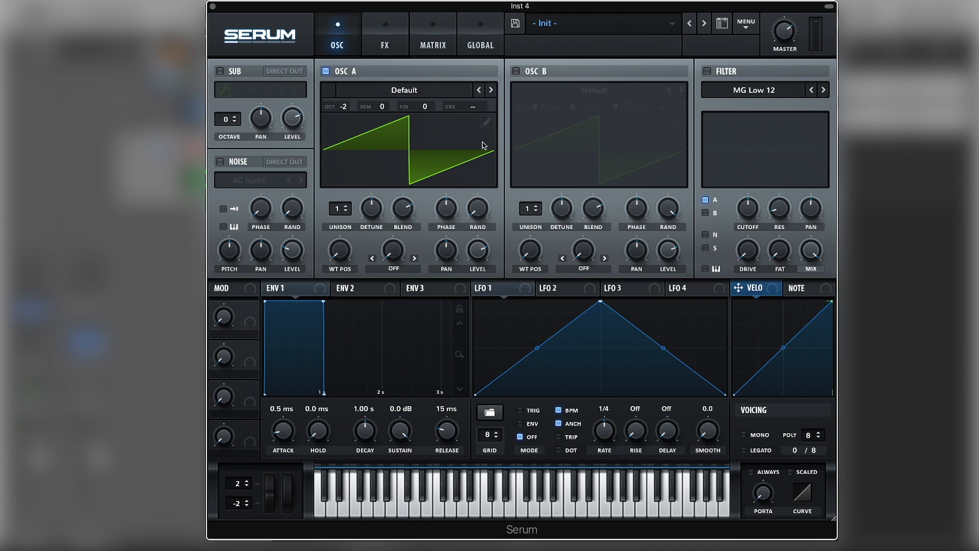
Step: Redraw oscillator A's waveform with a flat first half and raise several low harmonic bins in the wavetable editor
left_click(487, 122)
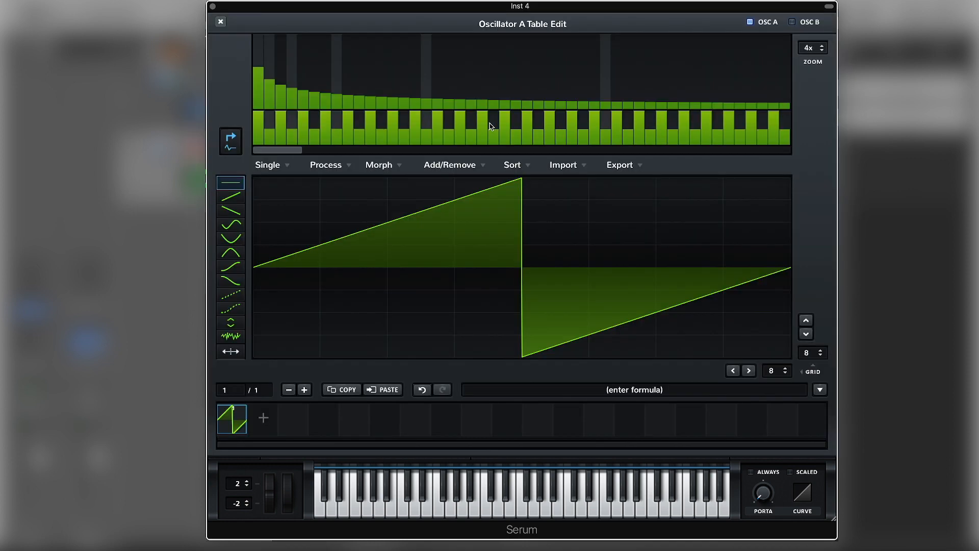
left_click_drag(511, 187, 280, 187)
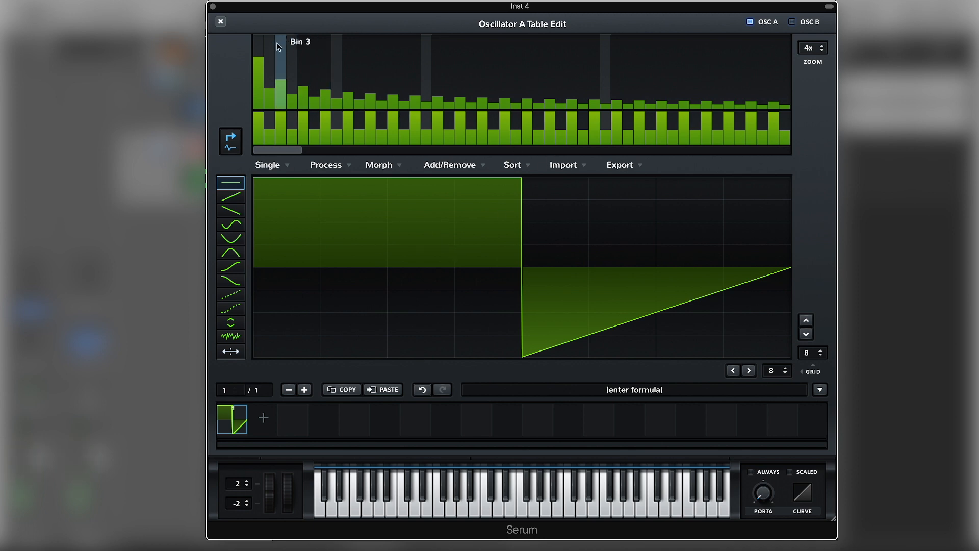
left_click(272, 95)
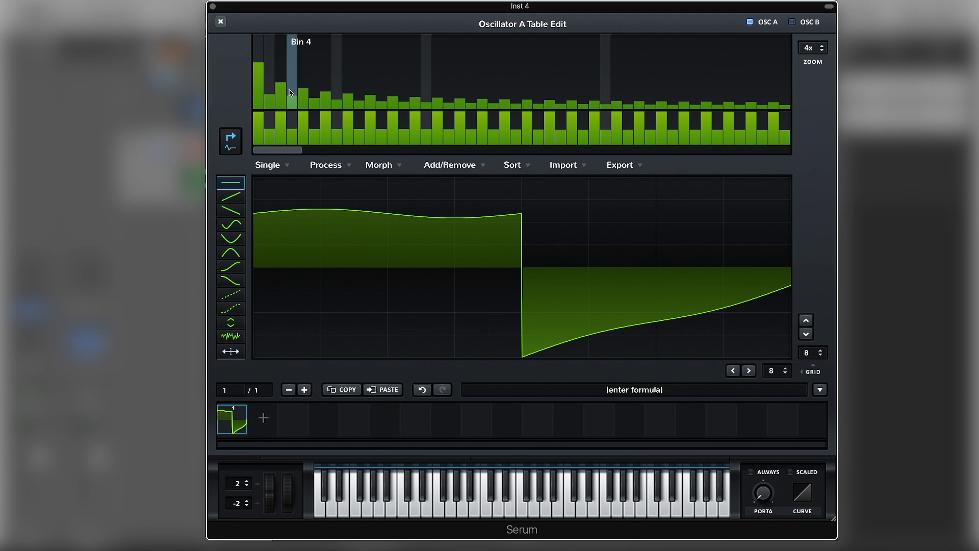
left_click(292, 89)
left_click(259, 59)
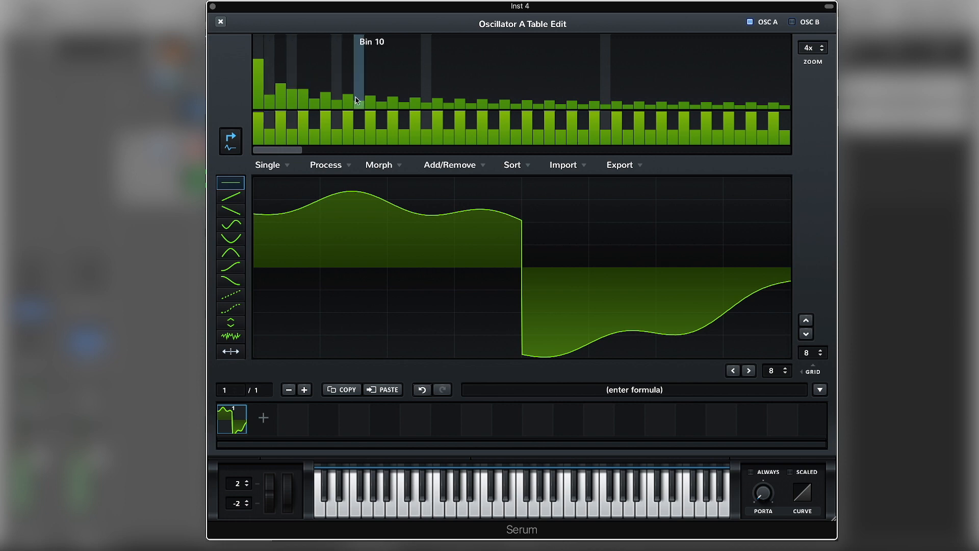
left_click(259, 56)
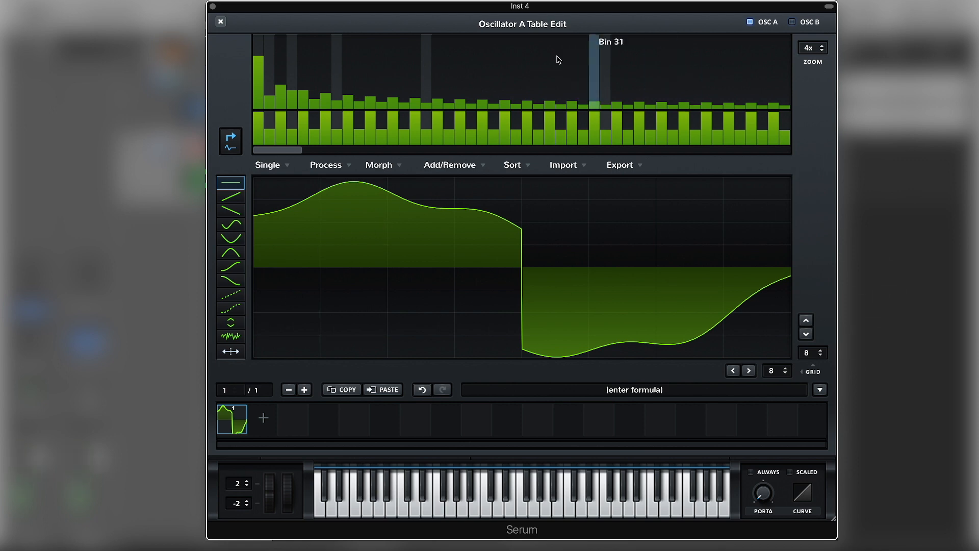
left_click(220, 21)
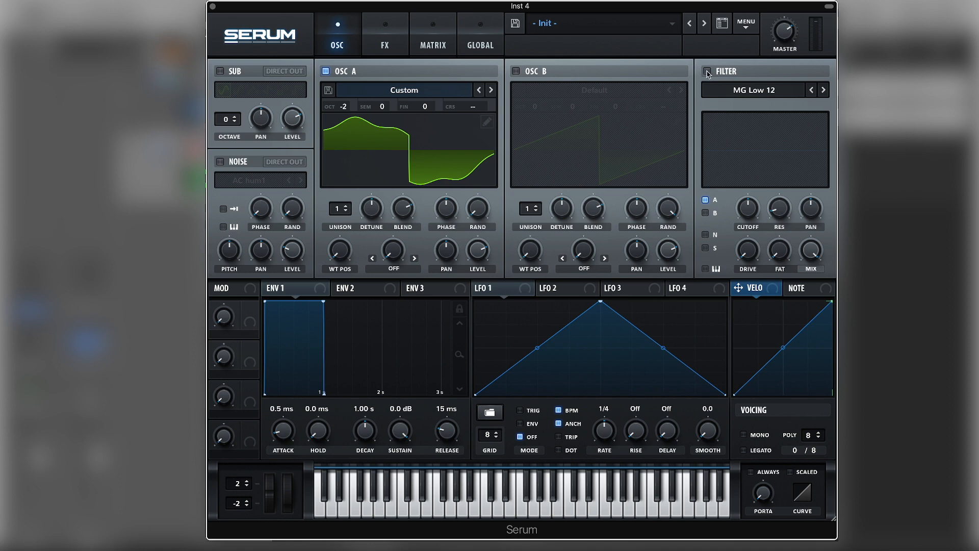
Step: Enable the MG Low 12 filter with key tracking, and lower its cutoff, resonance and mix
left_click(707, 71)
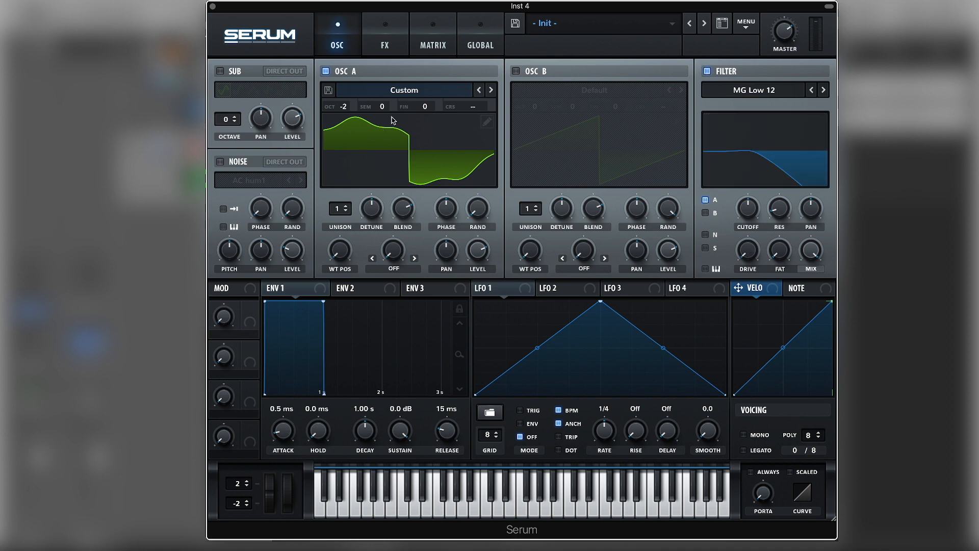
left_click(705, 269)
left_click_drag(757, 217, 705, 246)
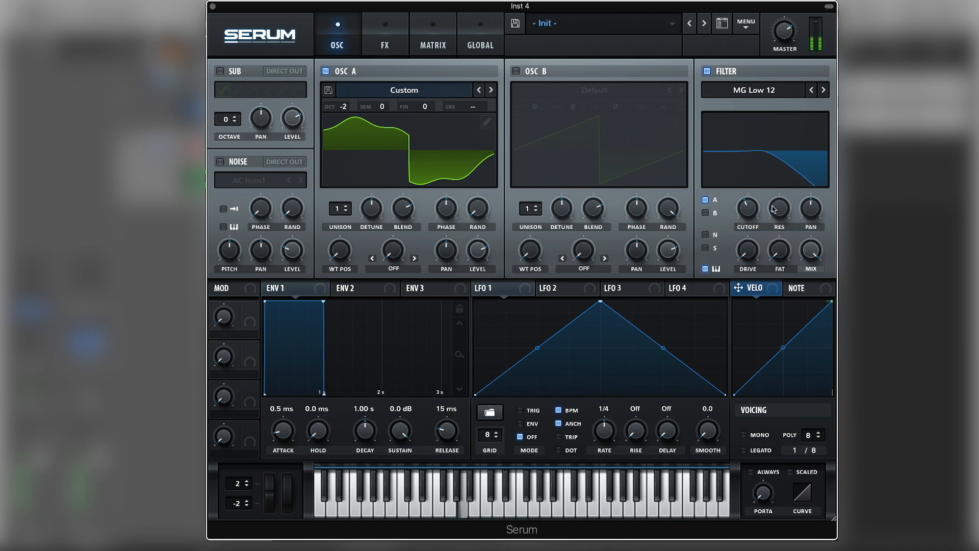
left_click_drag(752, 215, 753, 229)
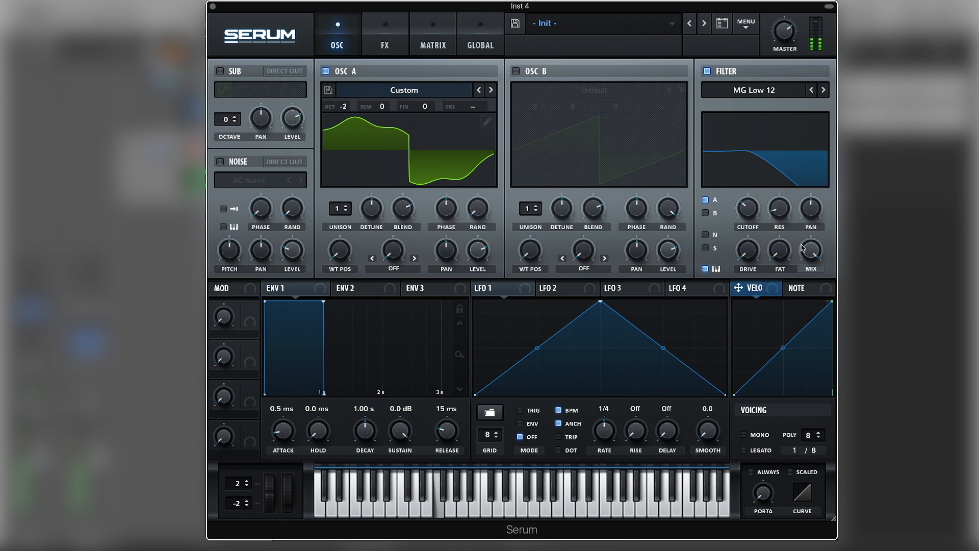
mouse_move(813, 250)
left_click_drag(813, 250, 812, 281)
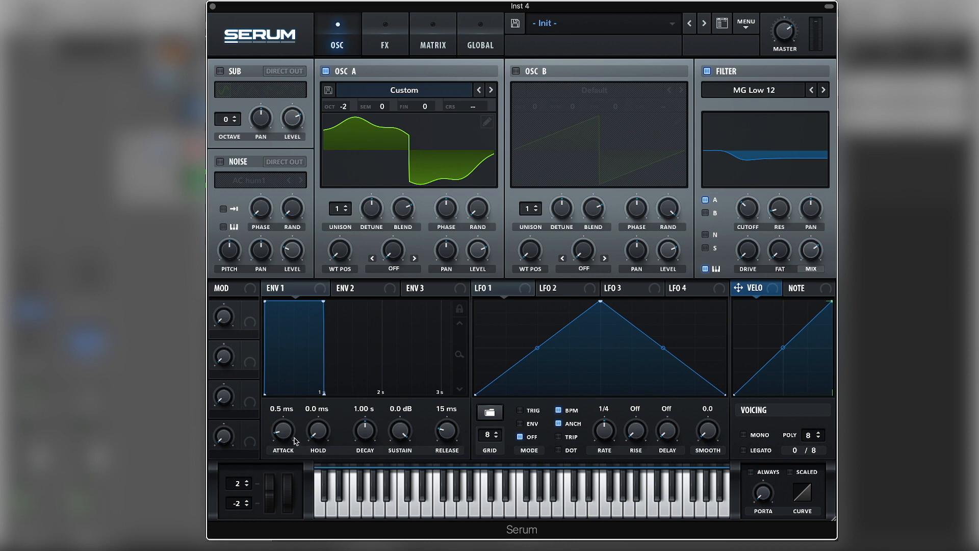
Step: Set envelope 1 to 4.9 ms attack, -3.0 dB sustain and 161 ms release
left_click_drag(292, 441, 290, 432)
left_click_drag(443, 434, 402, 458)
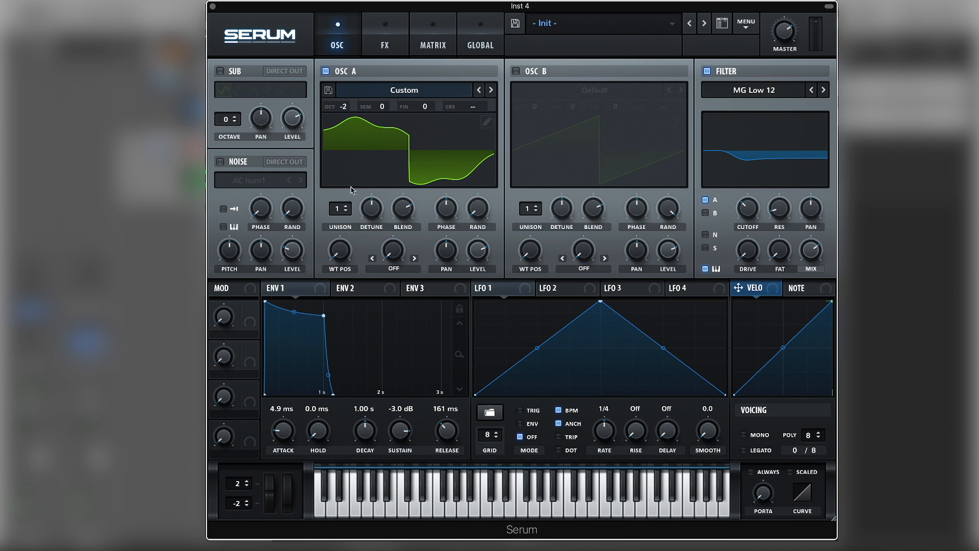
Step: Enable oscillator B and raise its unison to 16 voices
left_click(516, 71)
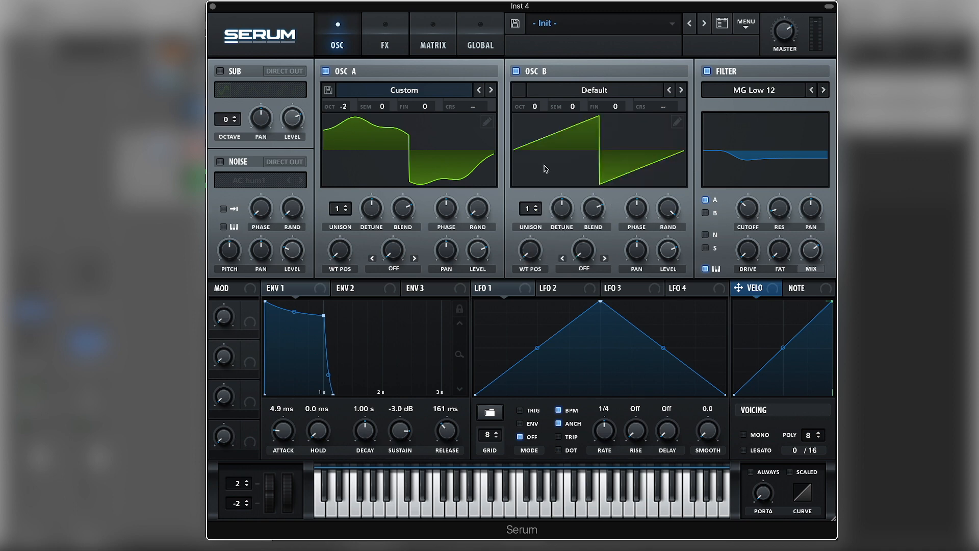
left_click_drag(526, 211, 557, 37)
Step: Edit oscillator B's wavetable by removing the fundamental bin and boosting several low harmonic bins
left_click(676, 124)
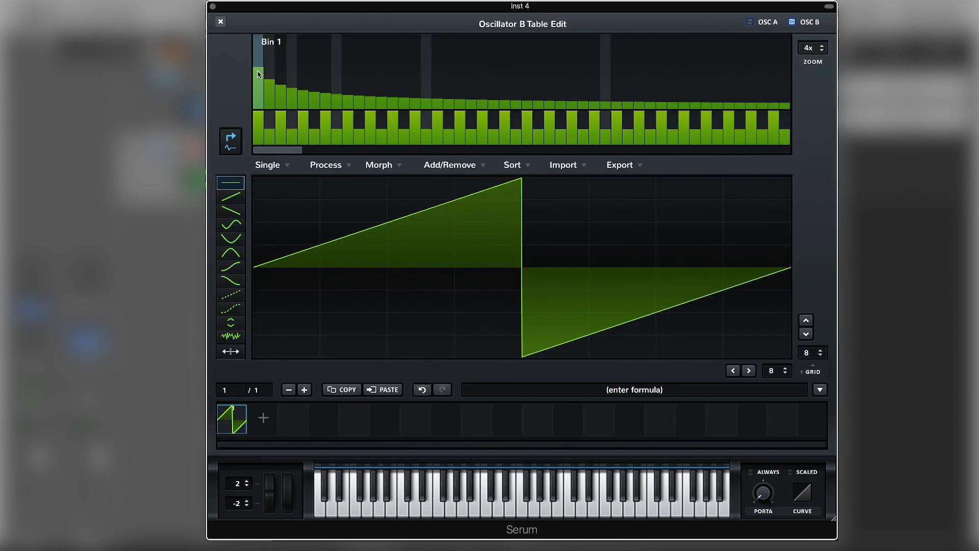
left_click_drag(258, 71, 258, 115)
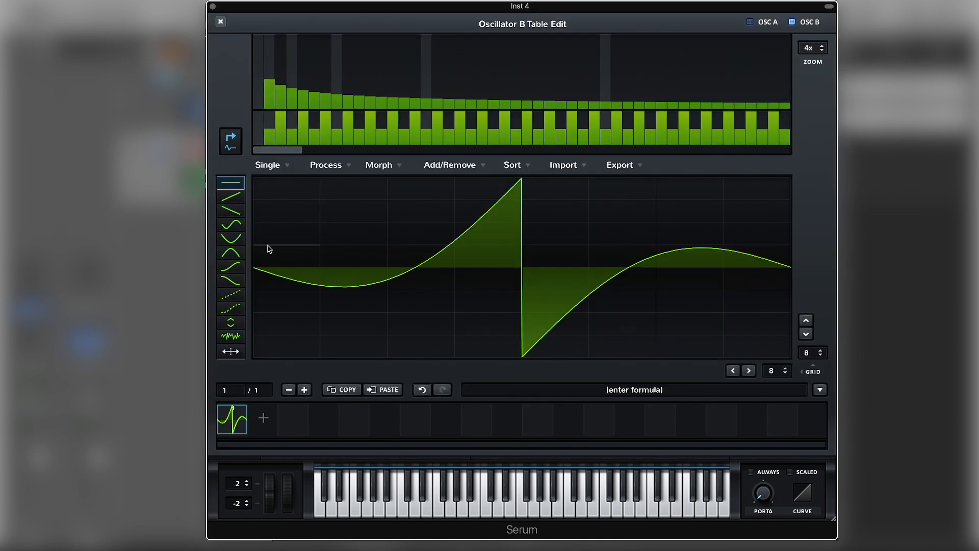
left_click(272, 90)
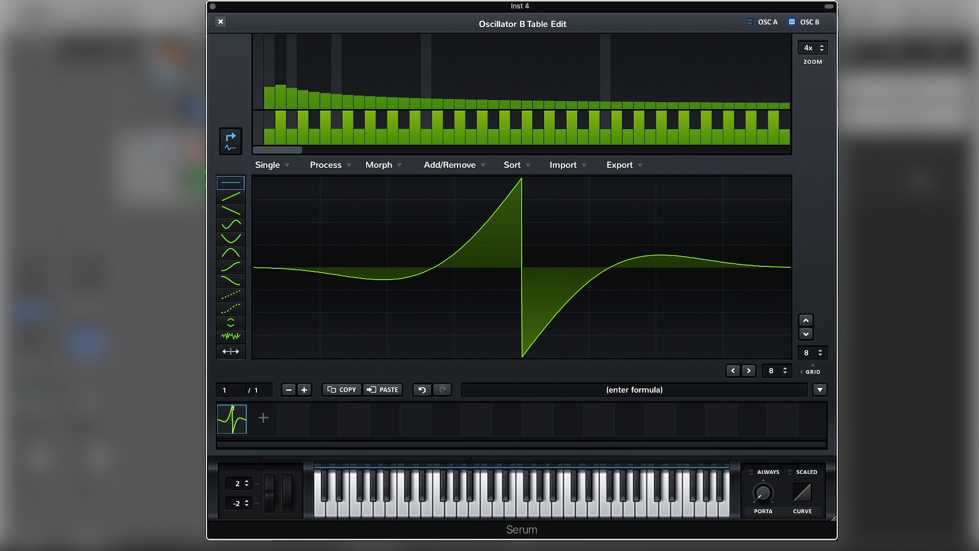
left_click(281, 75)
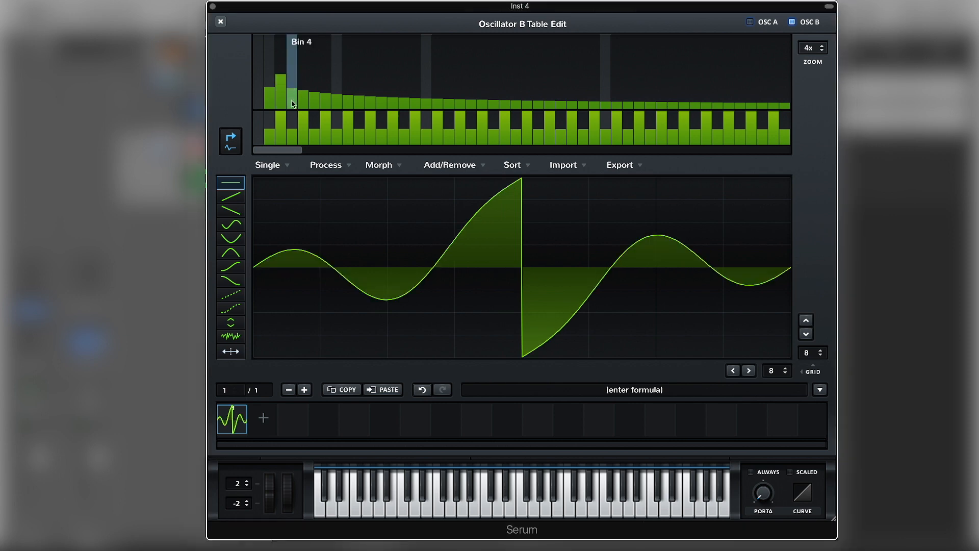
left_click(292, 95)
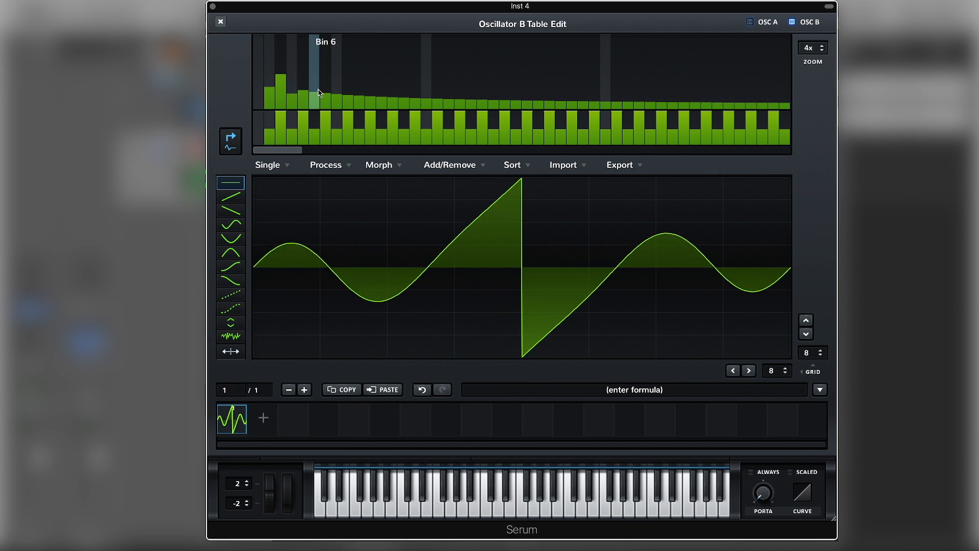
left_click(270, 86)
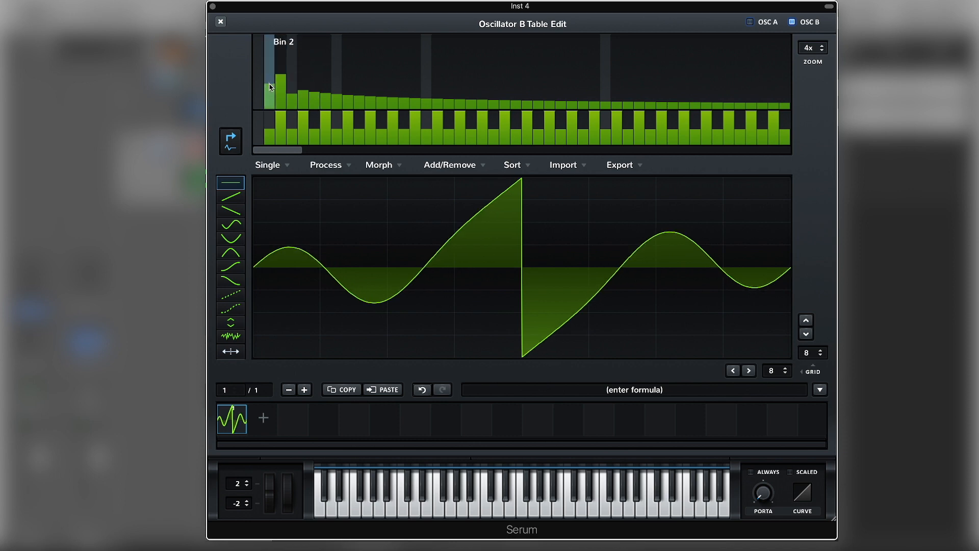
left_click(271, 81)
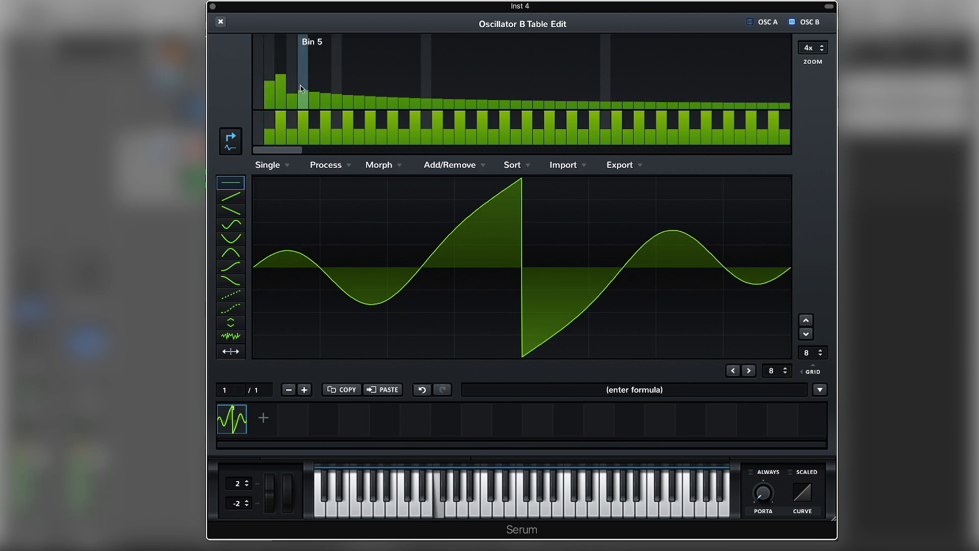
left_click(221, 23)
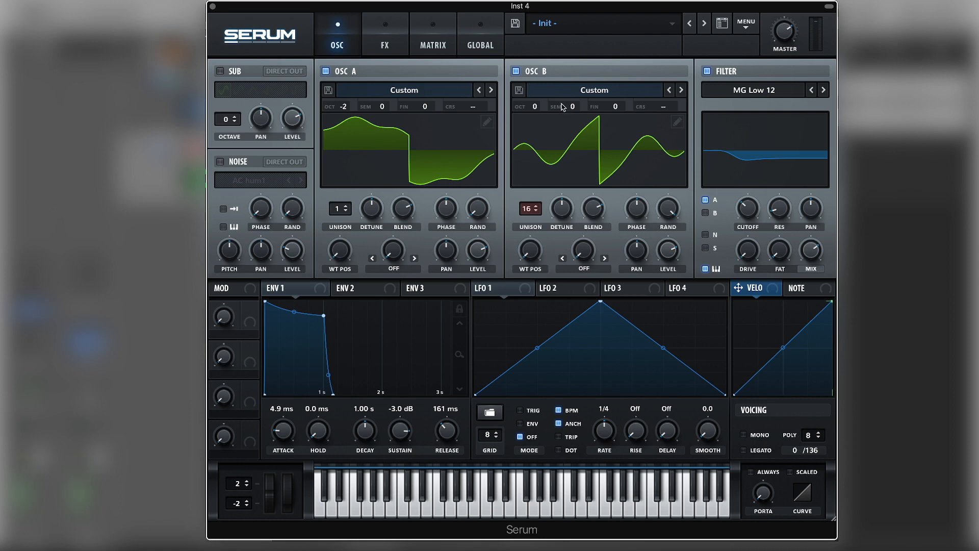
Step: Set oscillator B to octave -1 and +7 semitones, and raise oscillator A's level slightly
left_click_drag(535, 107, 586, 69)
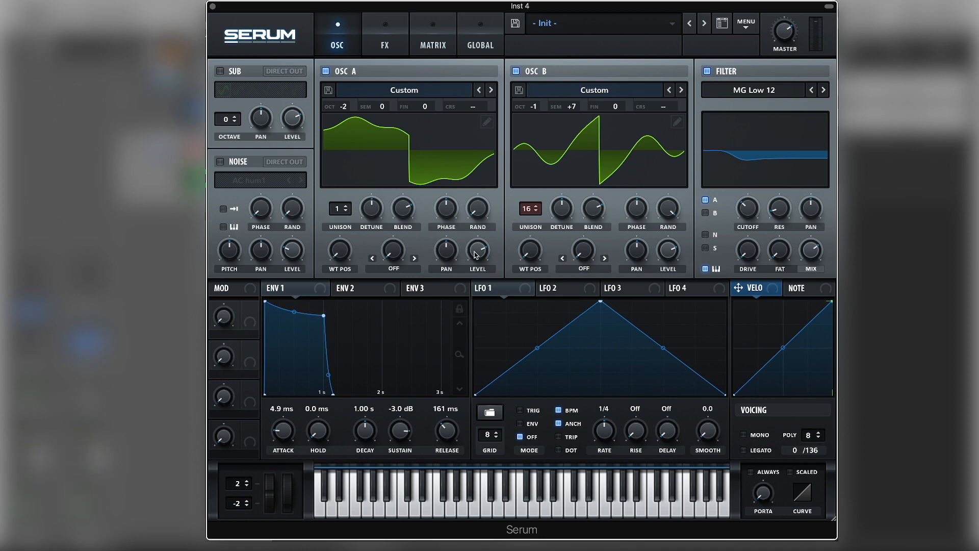
left_click_drag(476, 253, 478, 240)
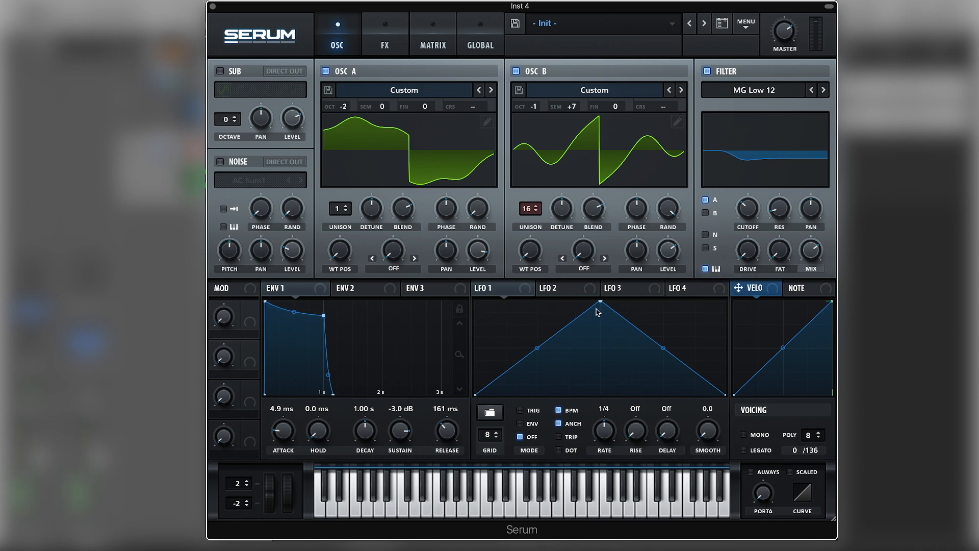
Step: Reshape LFO 1 into a fast-decaying curve and switch its mode to ENV
left_click_drag(600, 302, 433, 277)
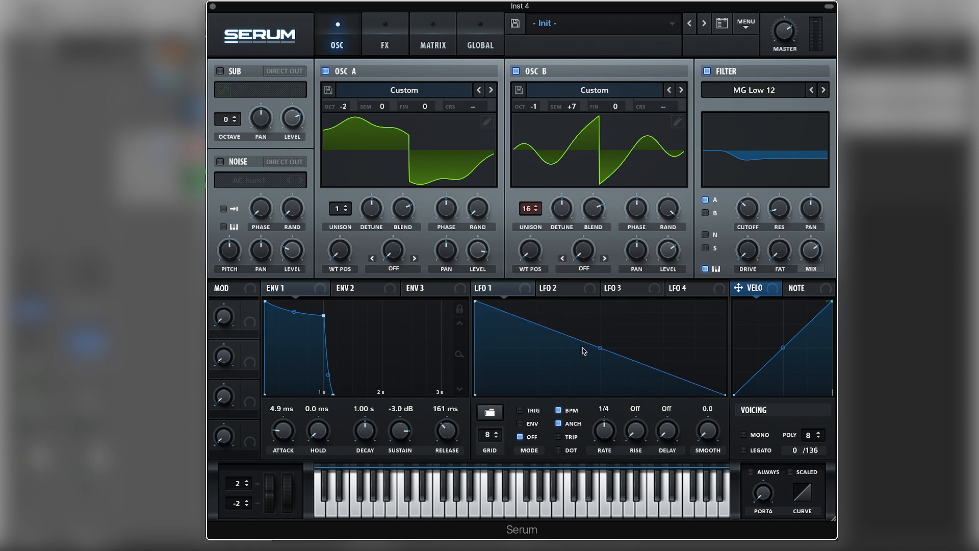
left_click_drag(549, 333, 538, 431)
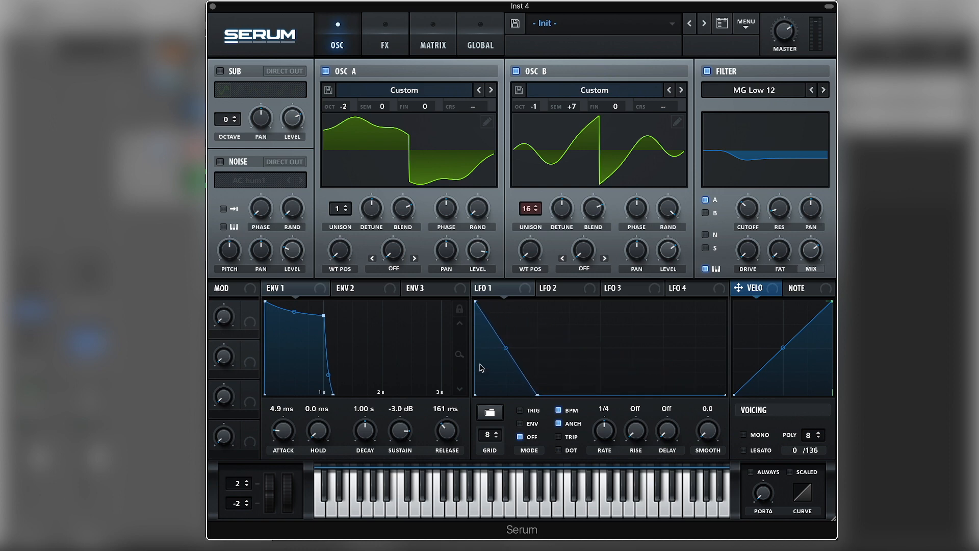
left_click_drag(505, 348, 509, 362)
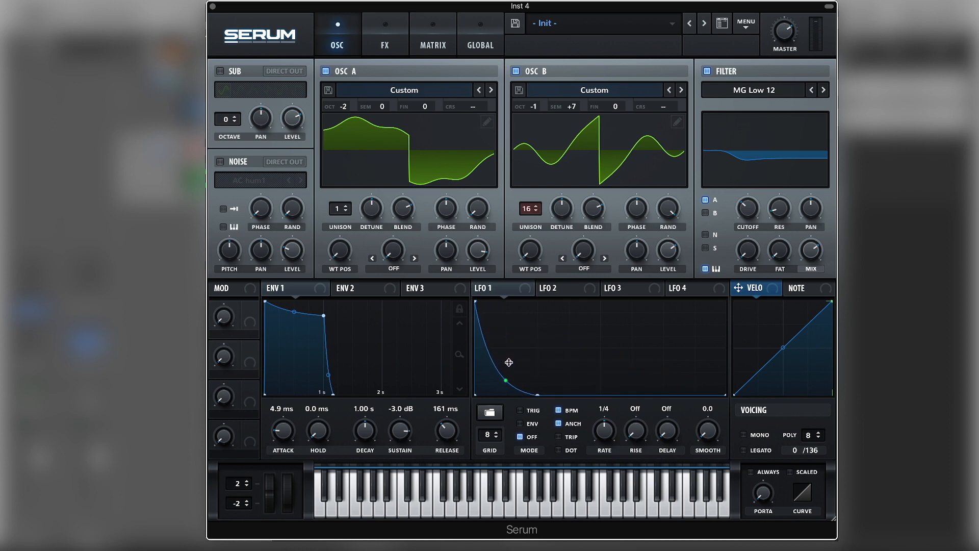
left_click(520, 424)
Step: Assign LFO 1 to oscillator B's coarse pitch and open the modulation matrix
left_click_drag(525, 291, 670, 109)
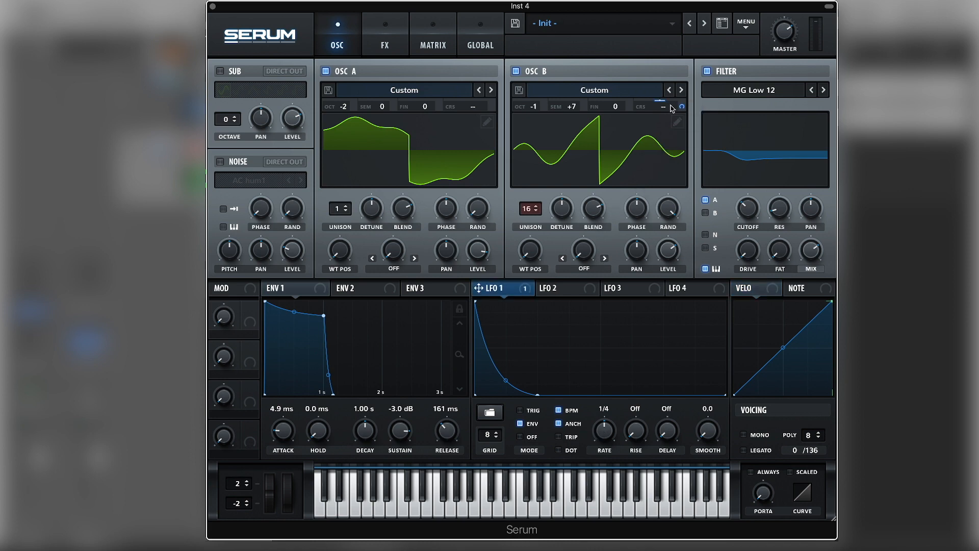
left_click(433, 40)
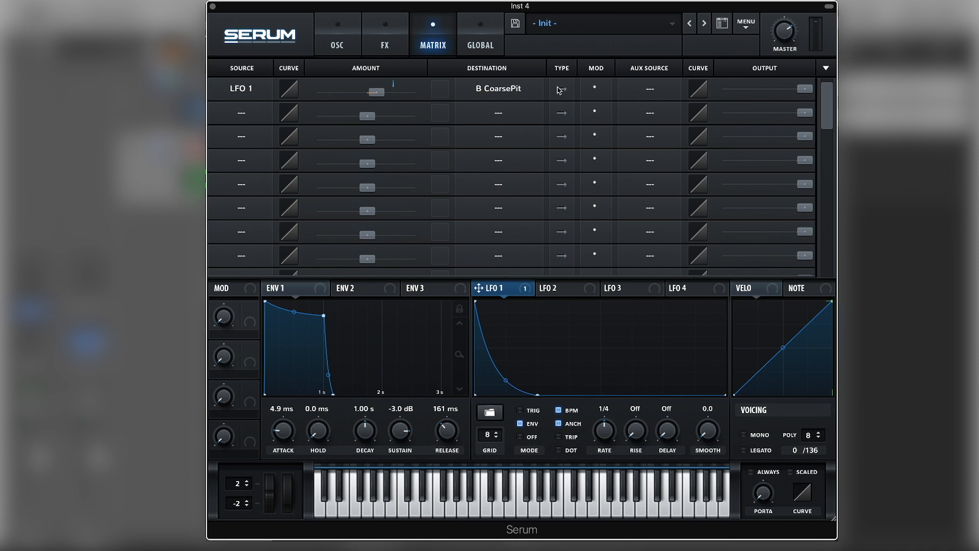
Step: Return to the oscillator page and adjust LFO 1's modulation amount on oscillator B's coarse pitch
left_click(345, 49)
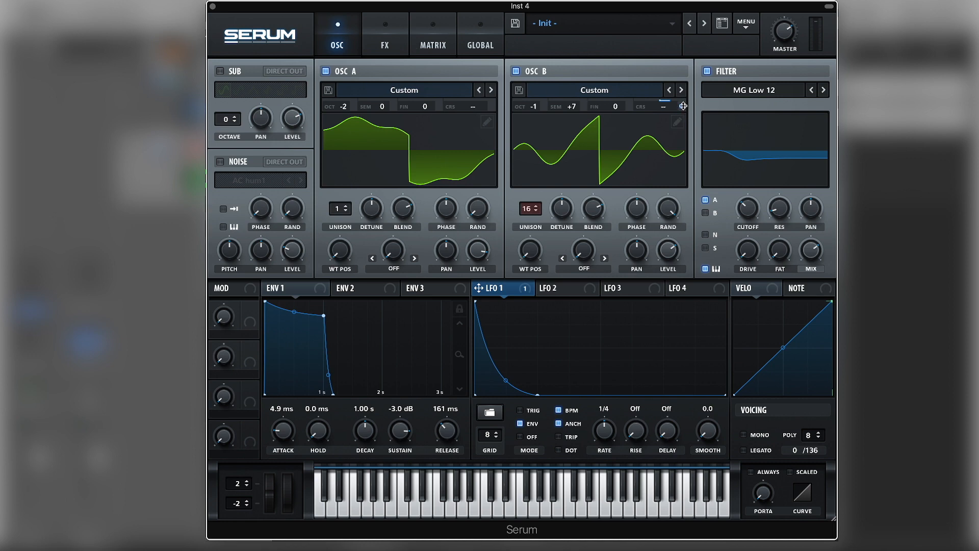
left_click_drag(683, 106, 686, 134)
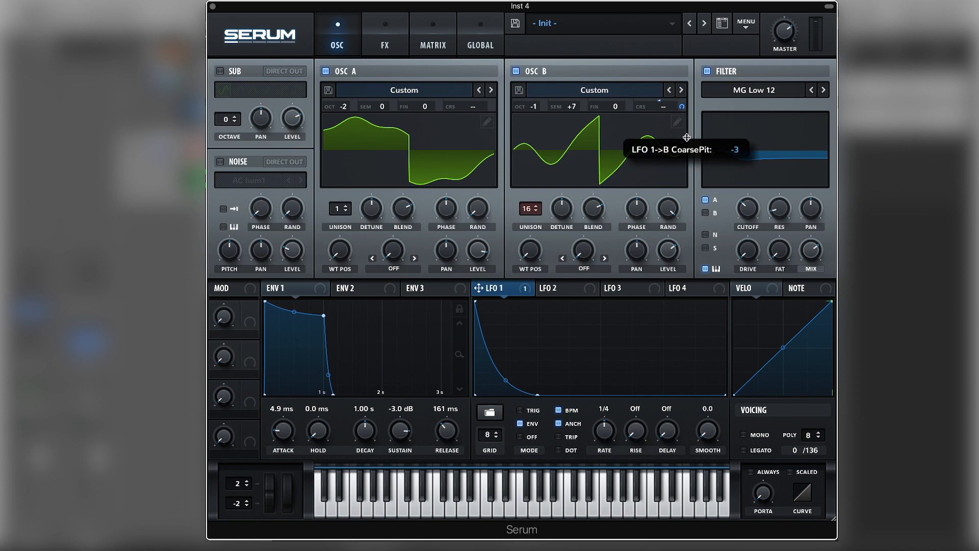
left_click_drag(687, 138, 686, 138)
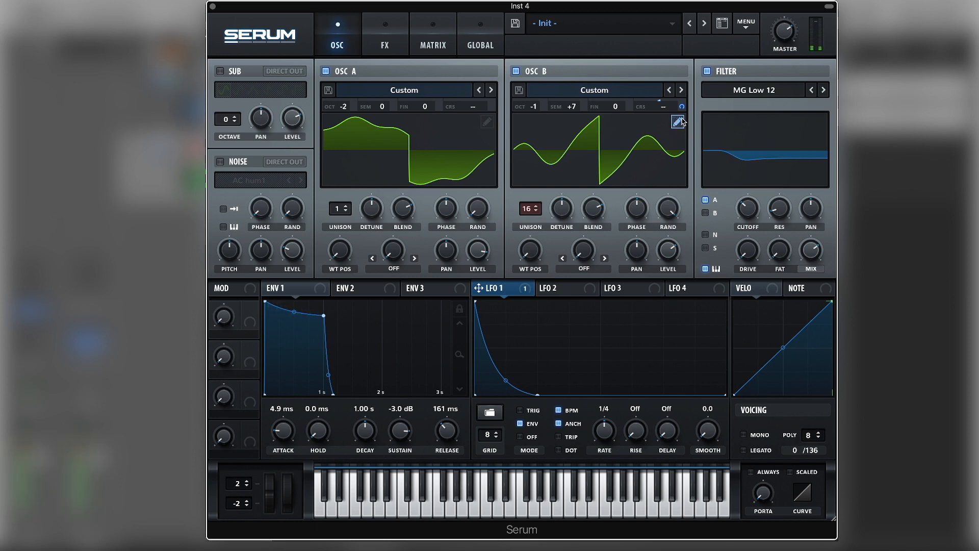
left_click_drag(682, 106, 682, 141)
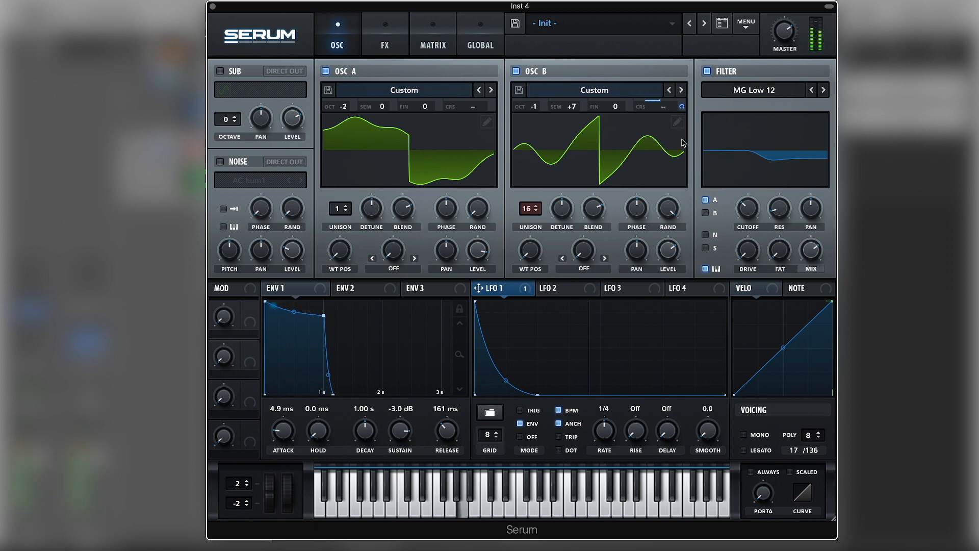
left_click_drag(682, 106, 691, 83)
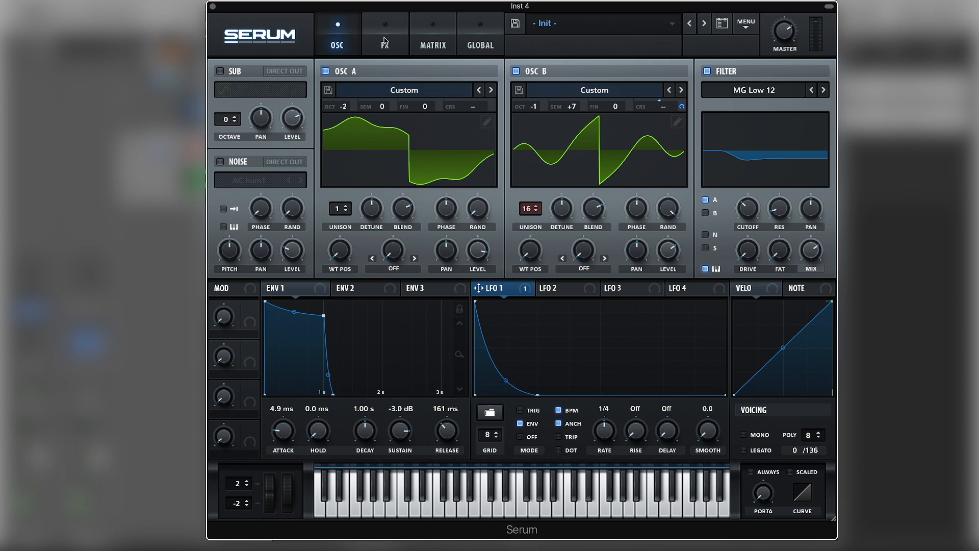
Step: Enable the Tube Distortion effect and raise its drive
left_click(385, 41)
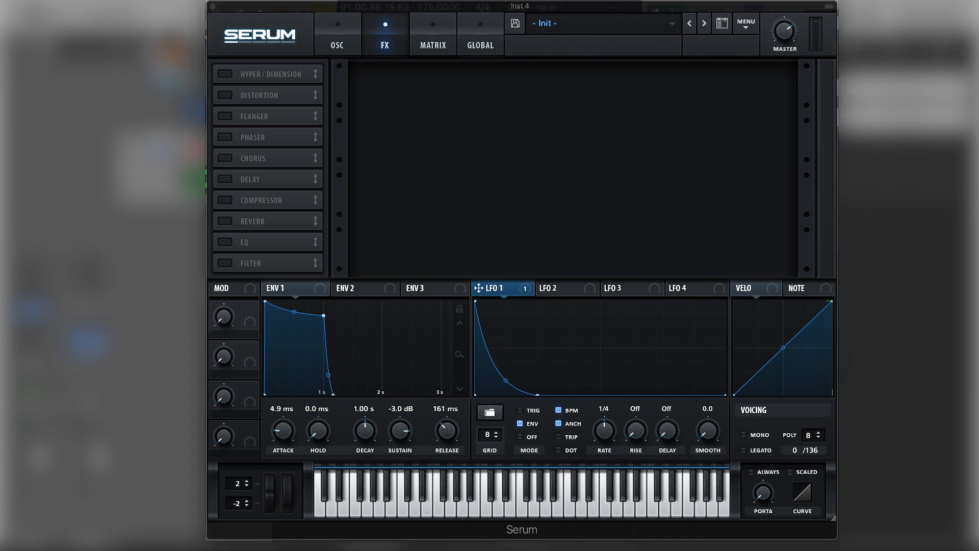
left_click(225, 95)
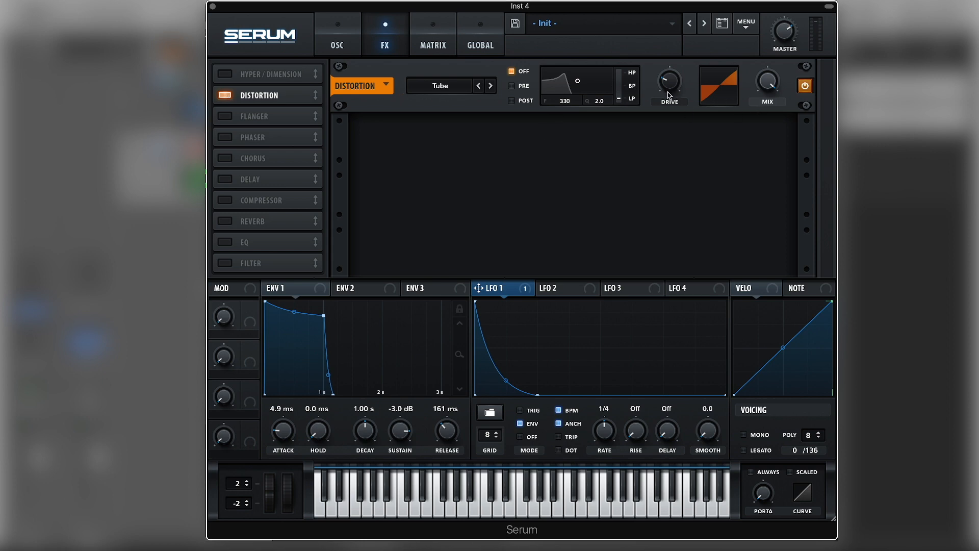
left_click_drag(668, 94, 687, 69)
Step: Enable the EQ effect and cut the high band's gain
left_click(225, 243)
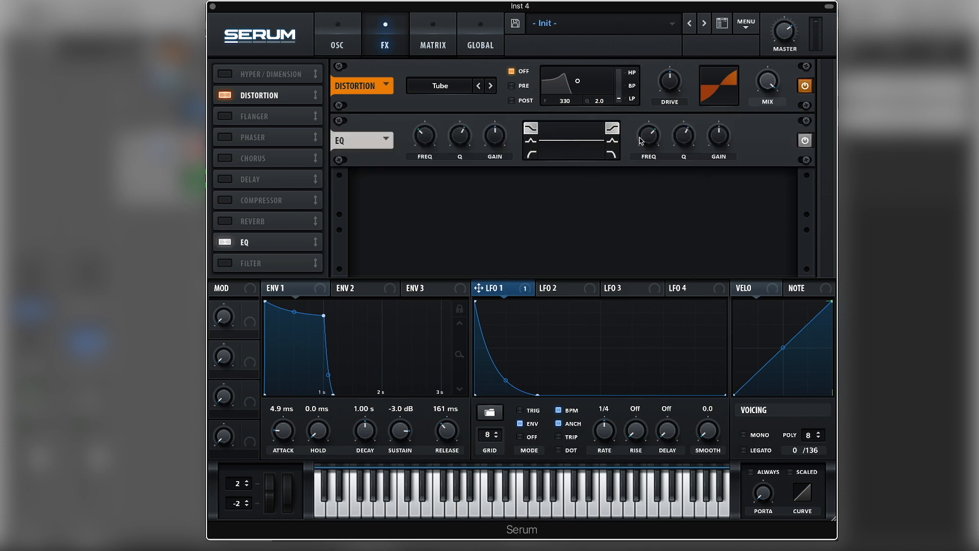
left_click_drag(719, 134, 719, 156)
left_click_drag(723, 139, 722, 144)
left_click_drag(643, 138, 643, 139)
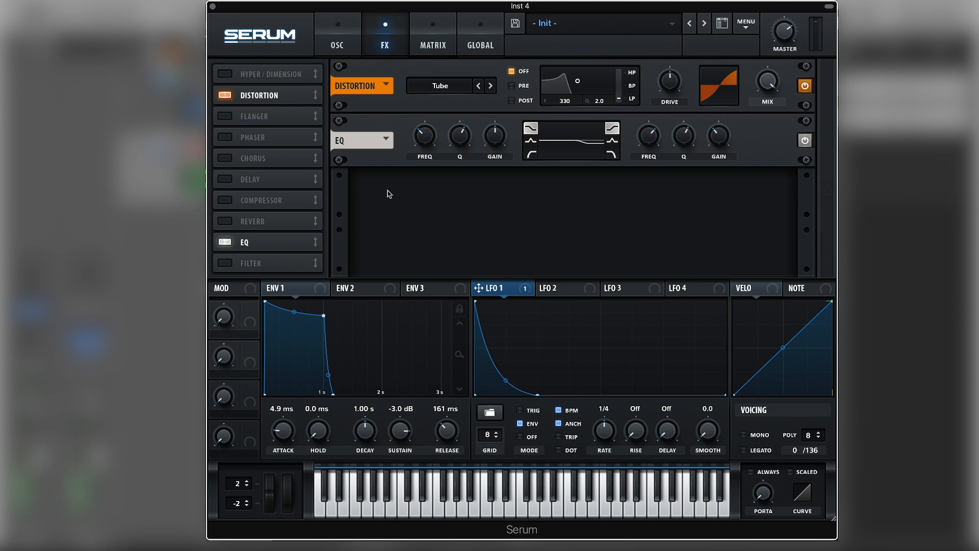
Step: Enable the Filter effect, switch it to MG Low 12, and adjust its cutoff
left_click(225, 263)
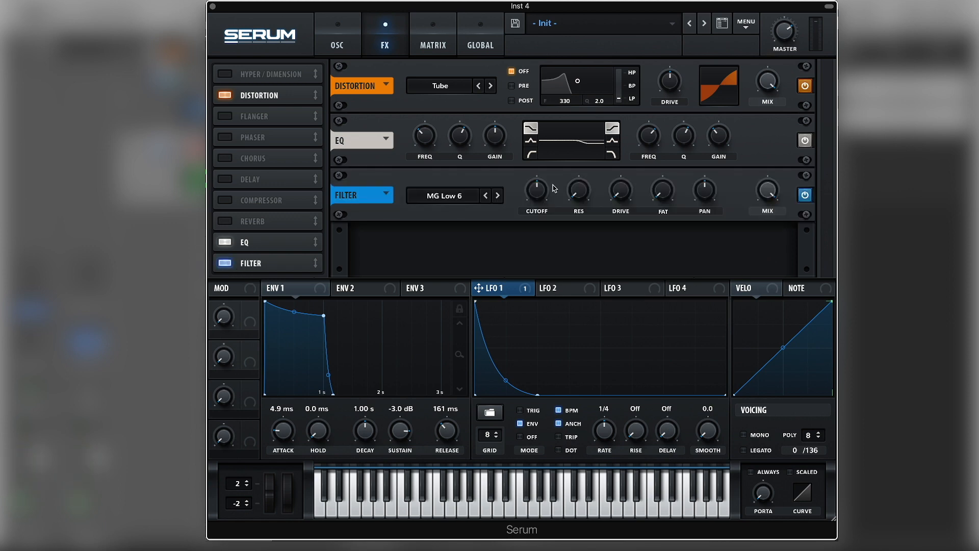
left_click(498, 196)
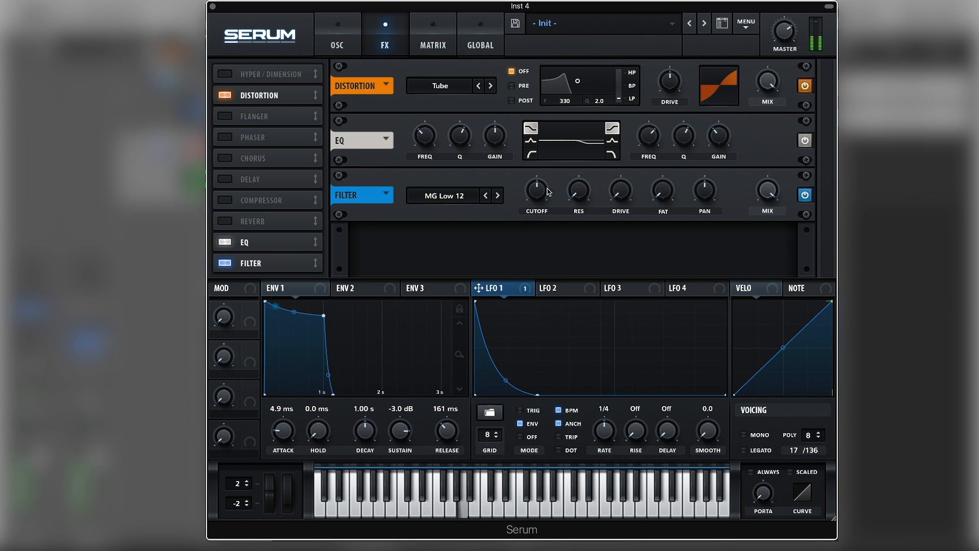
left_click_drag(548, 192, 547, 177)
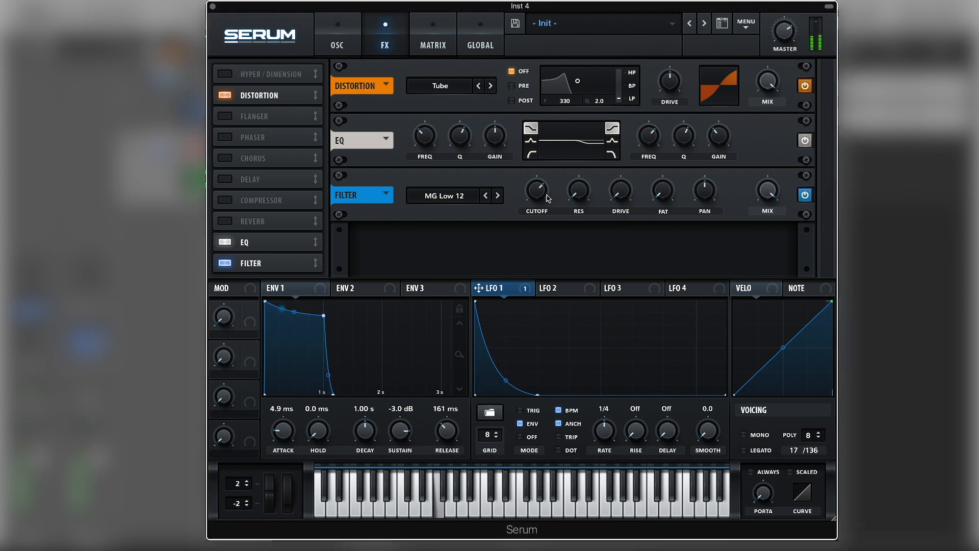
Step: Set the Filter effect's mix to about 51%
mouse_move(540, 197)
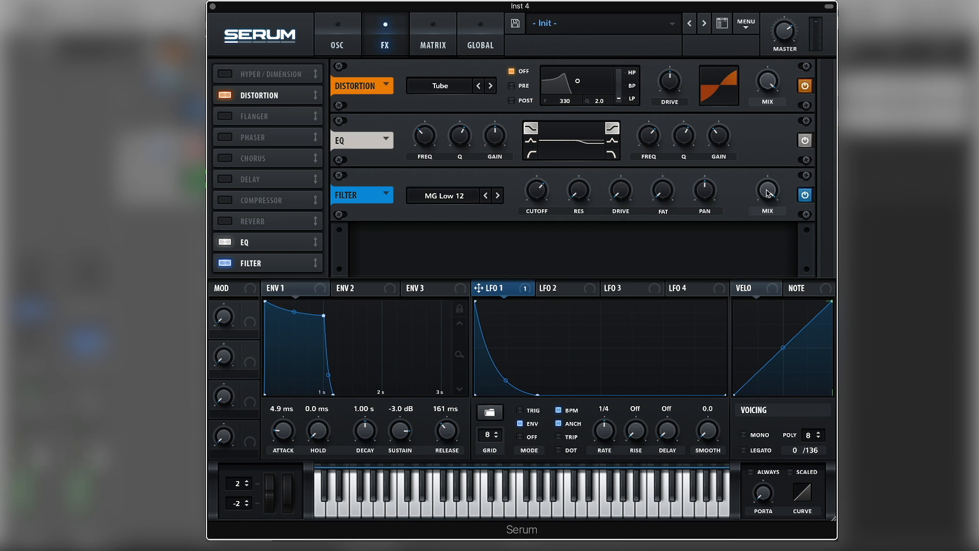
left_click_drag(767, 193, 762, 243)
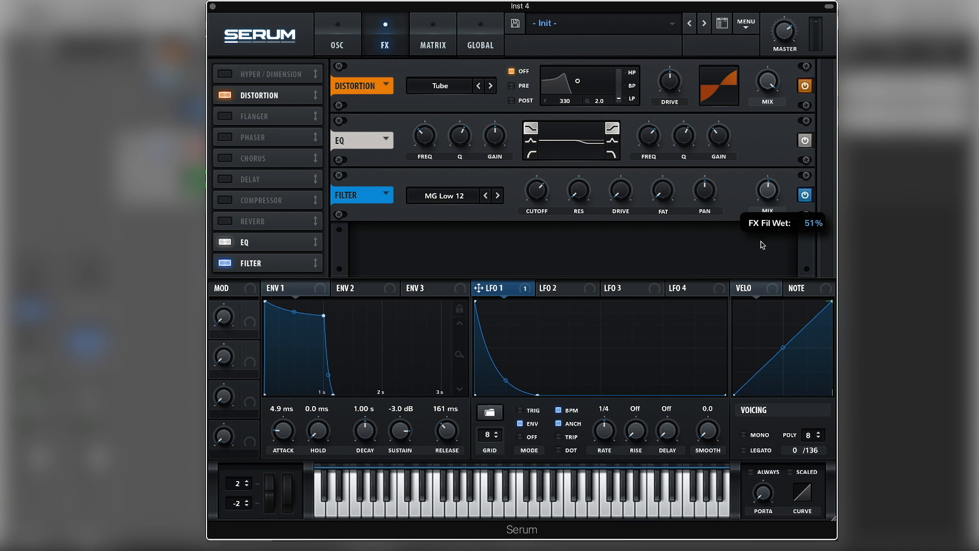
mouse_move(767, 192)
left_mouse_down()
mouse_move(760, 278)
mouse_move(764, 194)
left_mouse_up()
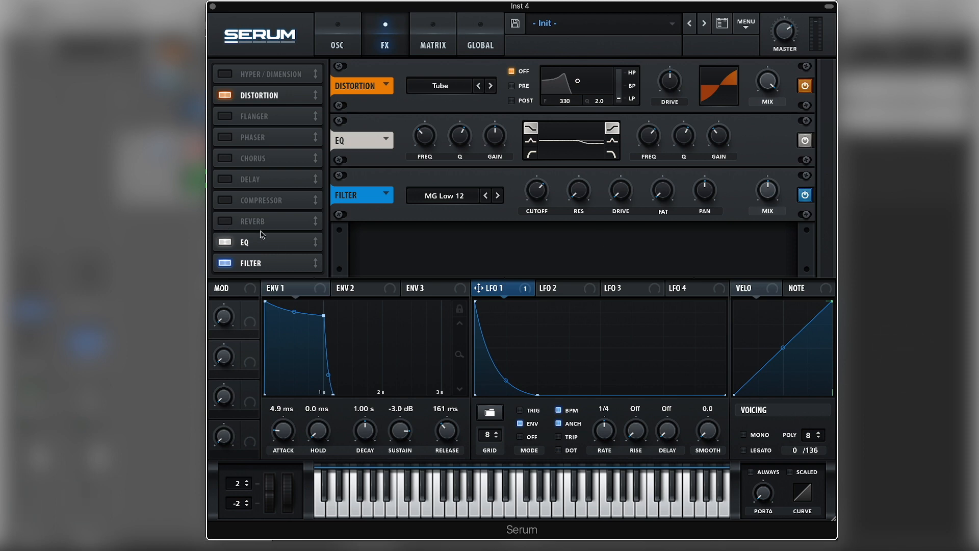
Step: Reorder the effects to Distortion, EQ, Filter, Compressor and enable the Compressor
left_click_drag(263, 245, 265, 117)
left_click_drag(264, 263, 264, 137)
left_click_drag(267, 236, 263, 157)
left_click(224, 159)
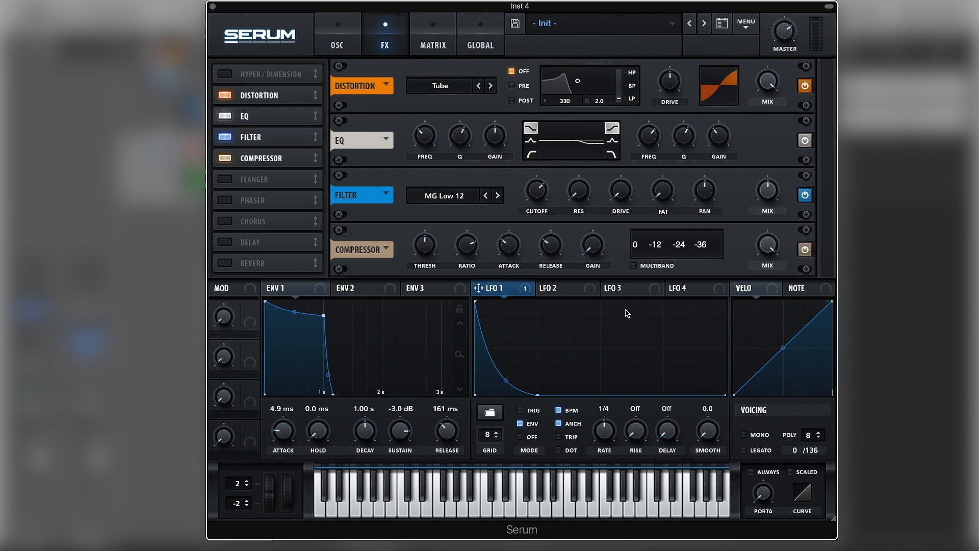
Step: Switch the Compressor to multiband mode and adjust its band levels
left_click(634, 266)
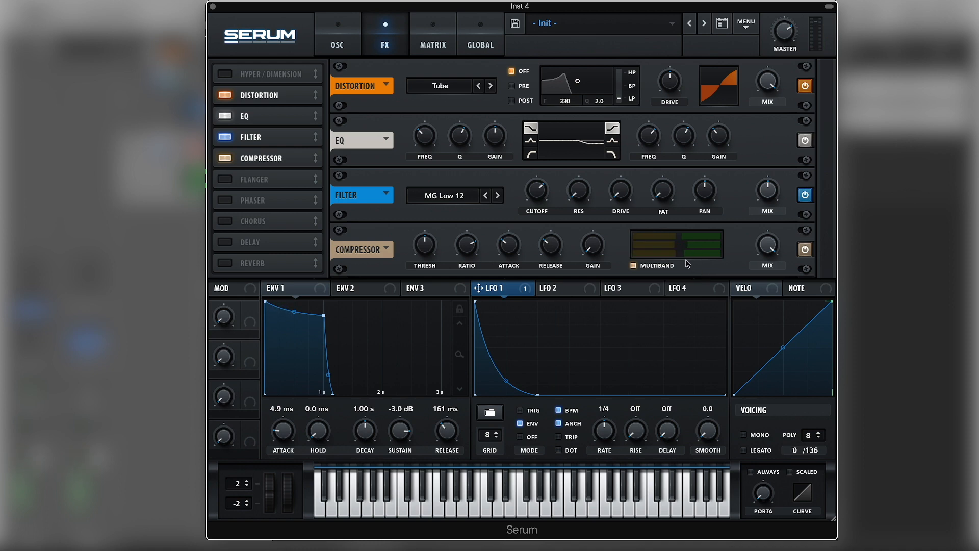
left_click_drag(681, 257, 684, 257)
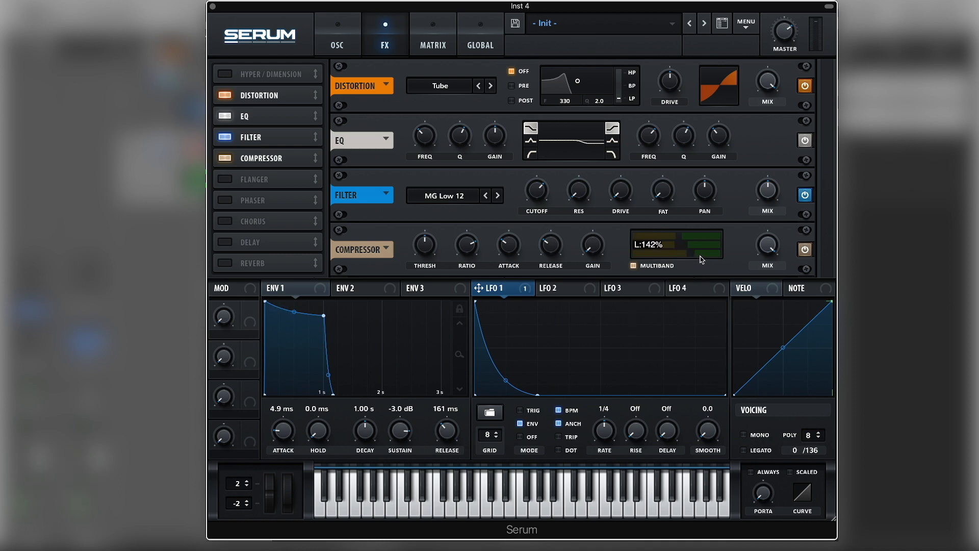
left_click_drag(699, 256, 670, 244)
left_click_drag(662, 243, 661, 243)
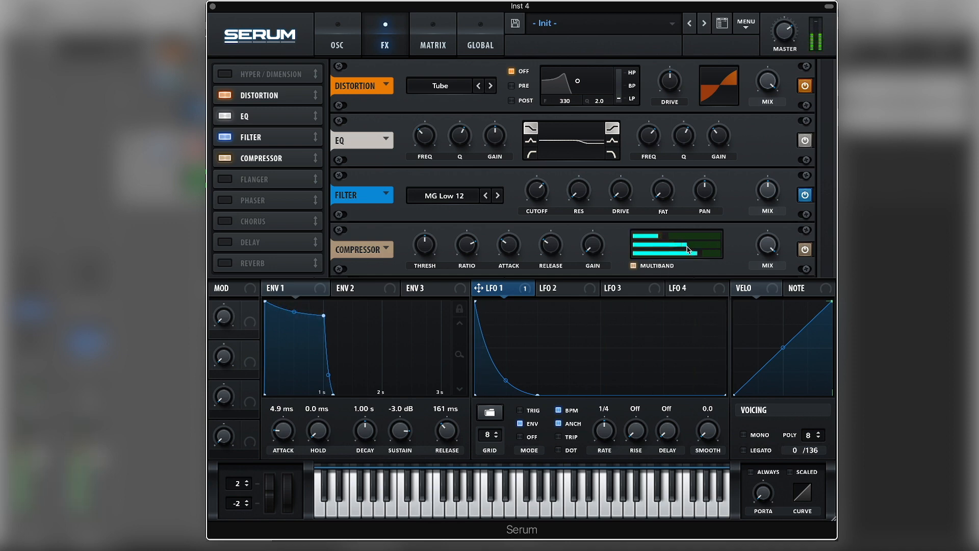
left_click_drag(688, 250, 699, 248)
Step: Enable the Hall Reverb and lower its spin and spin depth
left_click(225, 263)
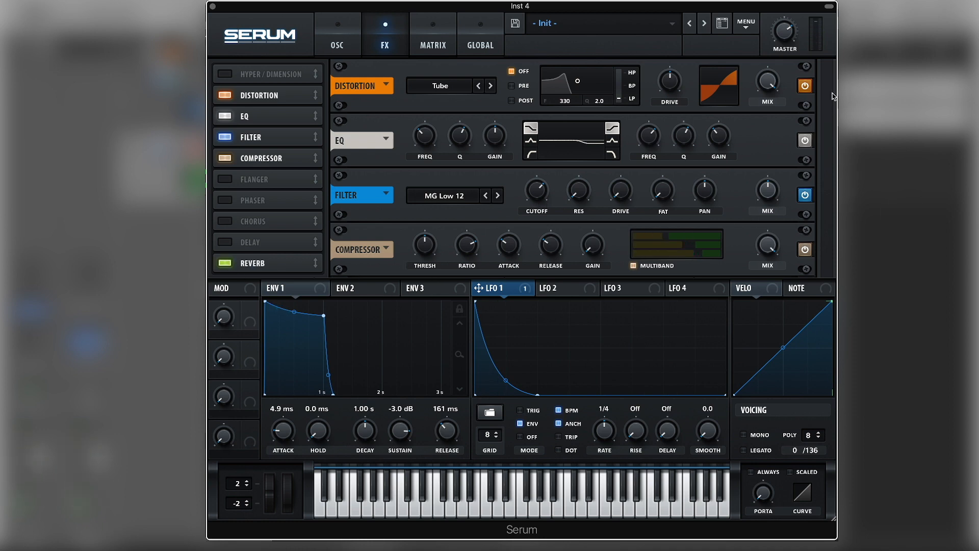
left_click(272, 266)
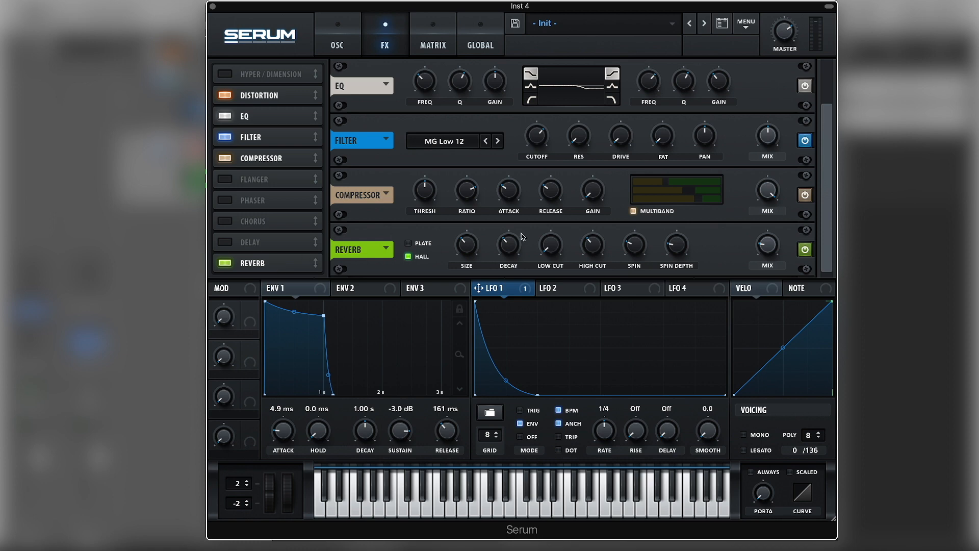
left_click_drag(679, 256, 677, 278)
left_click_drag(634, 247, 630, 311)
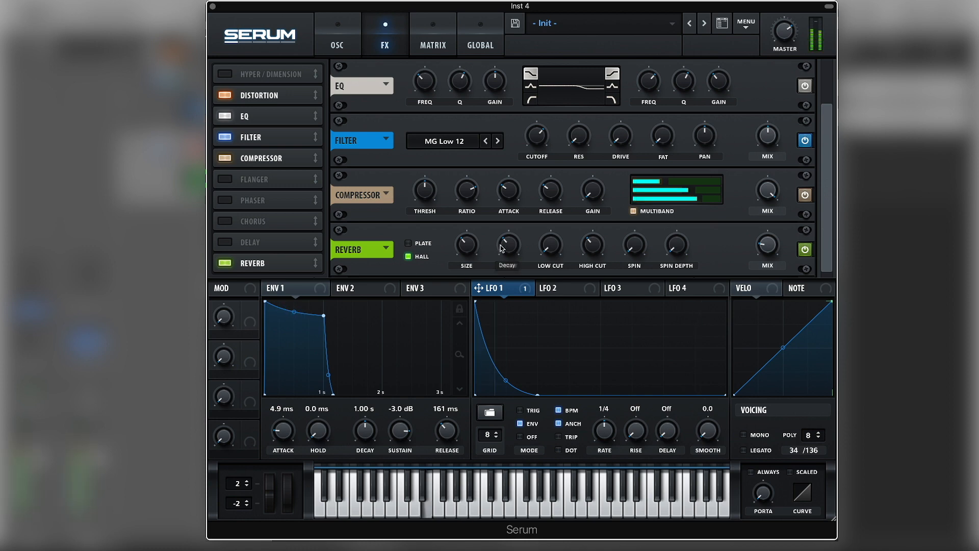
Step: Set the reverb size to 9% and lower the reverb decay
left_click_drag(473, 250, 476, 283)
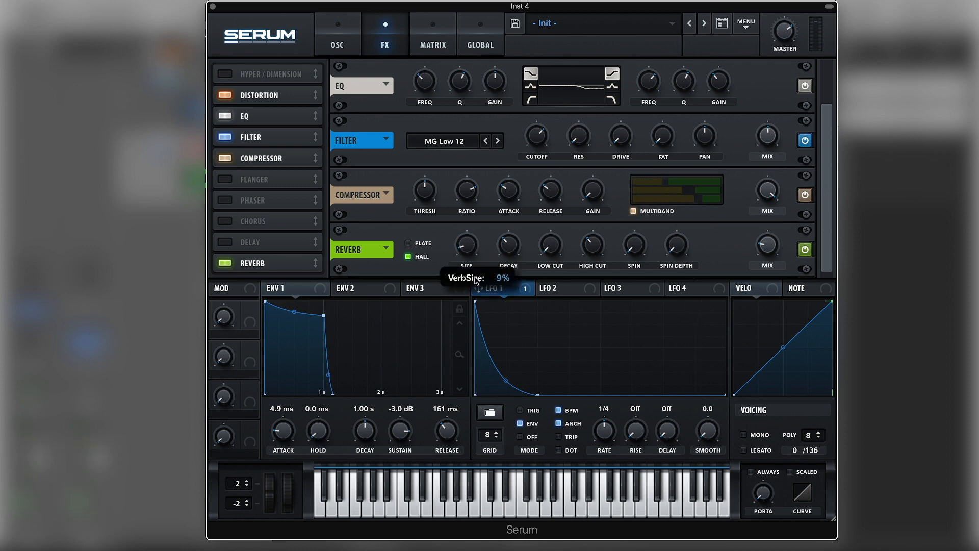
left_click_drag(508, 249, 506, 273)
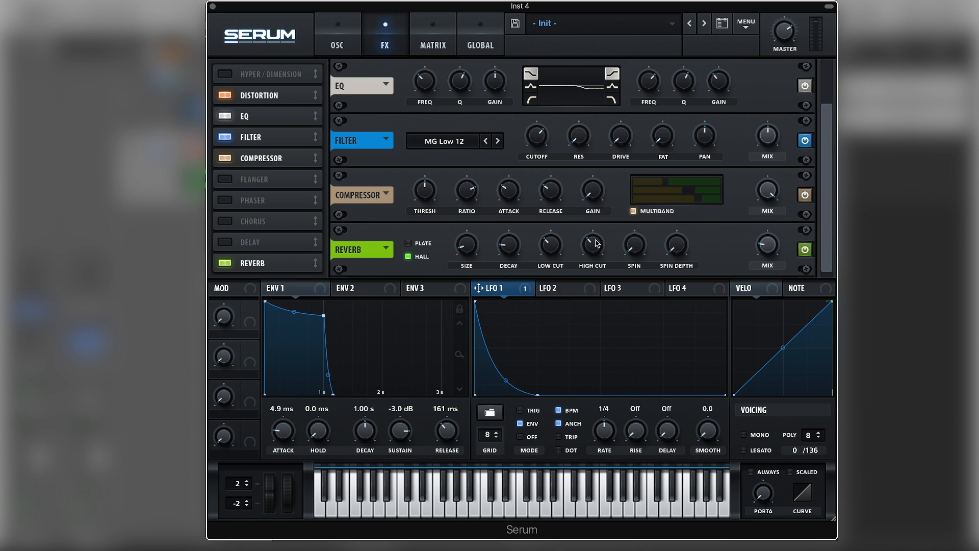
Step: Raise the reverb's high cut, play the sound, and lower the reverb mix slightly
left_click_drag(597, 244, 595, 219)
key("space")
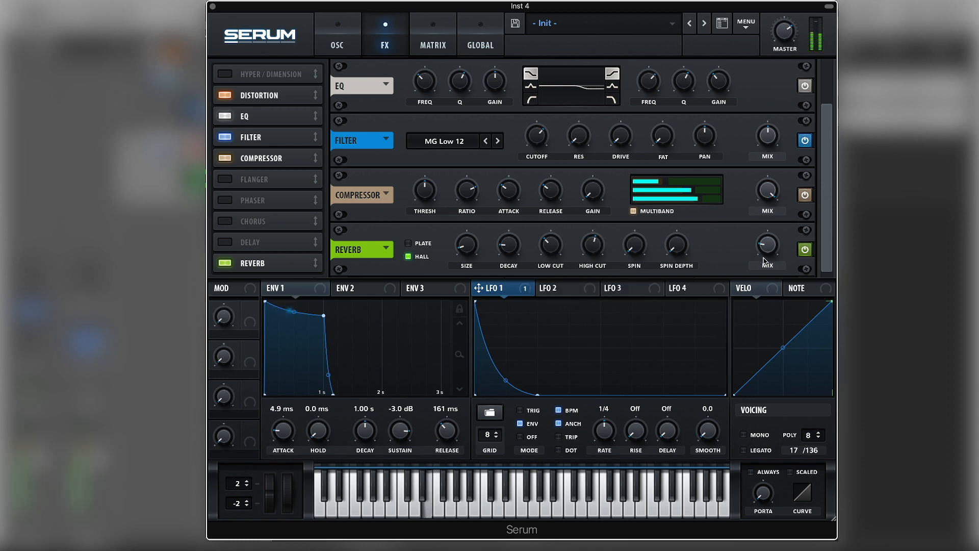
left_click_drag(766, 252, 767, 255)
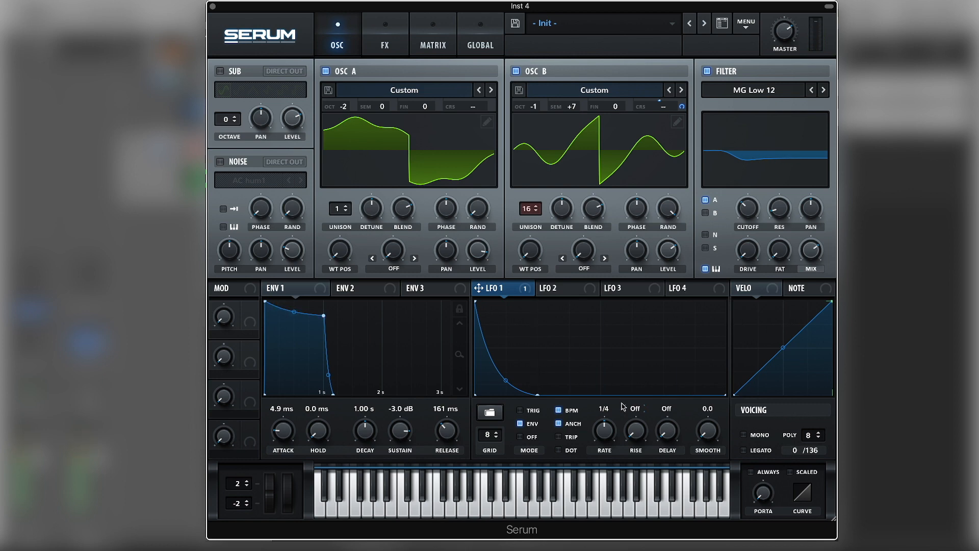
Step: Switch the voicing to mono
left_click(744, 435)
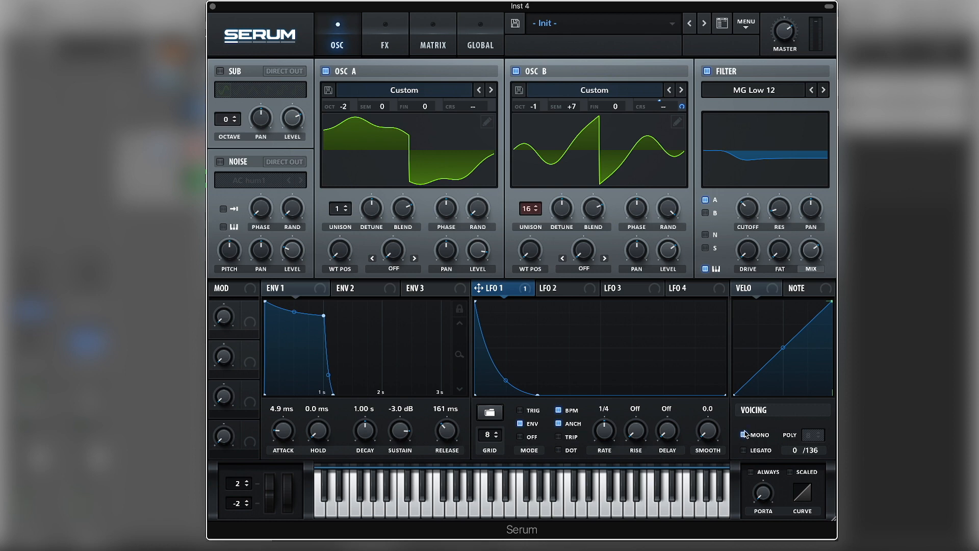